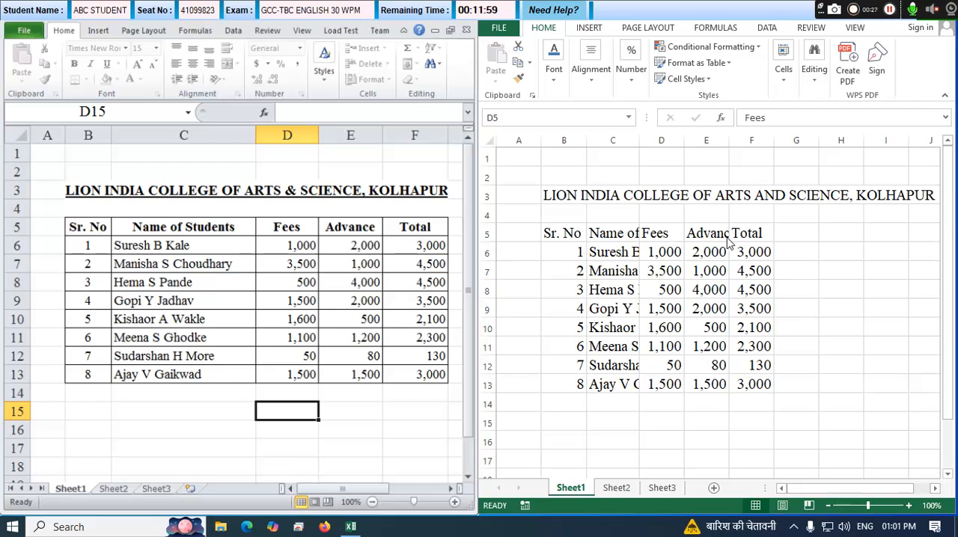
Widen column B slightly and column C enough to fit the full student names.
{"action": "left_click", "coordinate": [585, 140]}
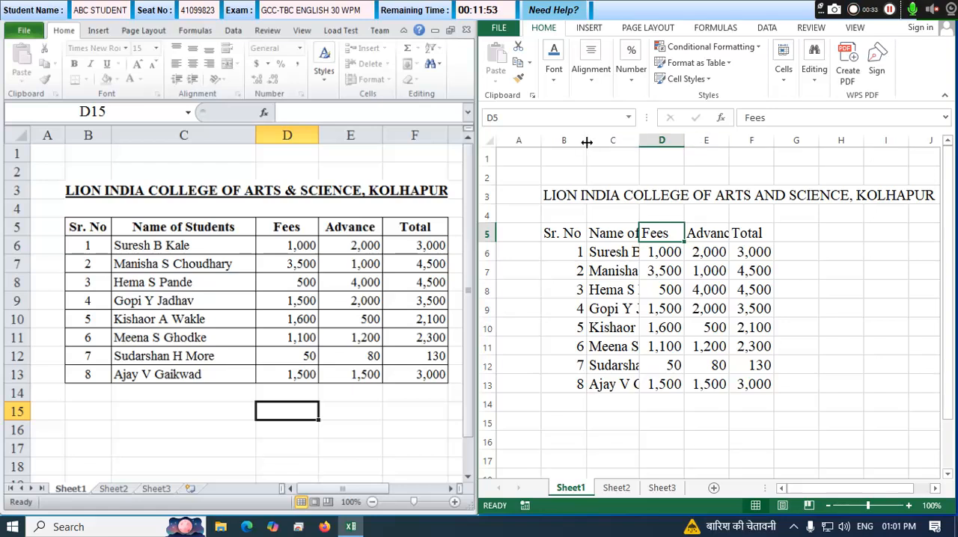
{"action": "left_click_drag", "start_coordinate": [587, 142], "coordinate": [598, 142]}
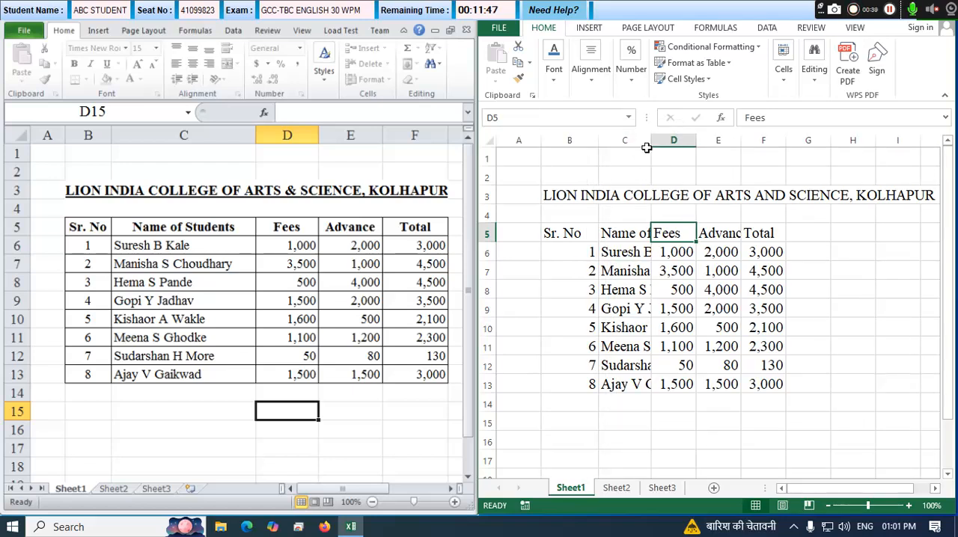
{"action": "left_click_drag", "start_coordinate": [651, 143], "coordinate": [737, 143]}
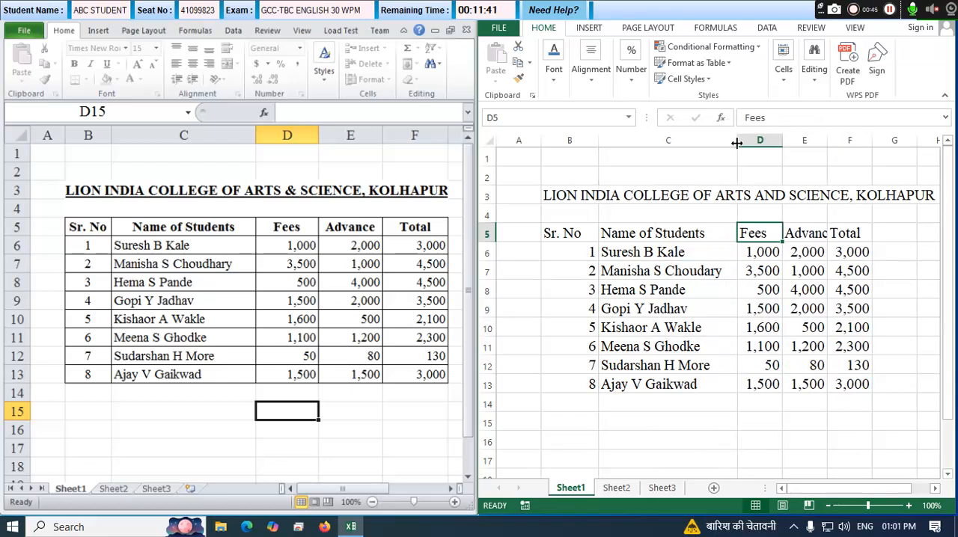
{"action": "left_click_drag", "start_coordinate": [599, 144], "coordinate": [605, 144]}
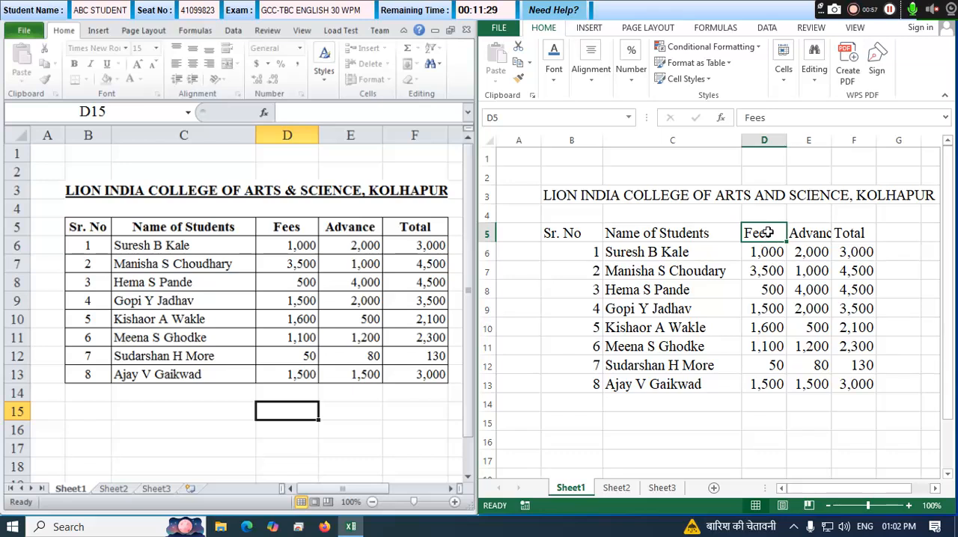
Set the width of the Fees, Advance and Total columns (D to F) to 15.
{"action": "left_click", "coordinate": [815, 233]}
{"action": "left_click", "coordinate": [852, 233]}
{"action": "left_click", "coordinate": [879, 237]}
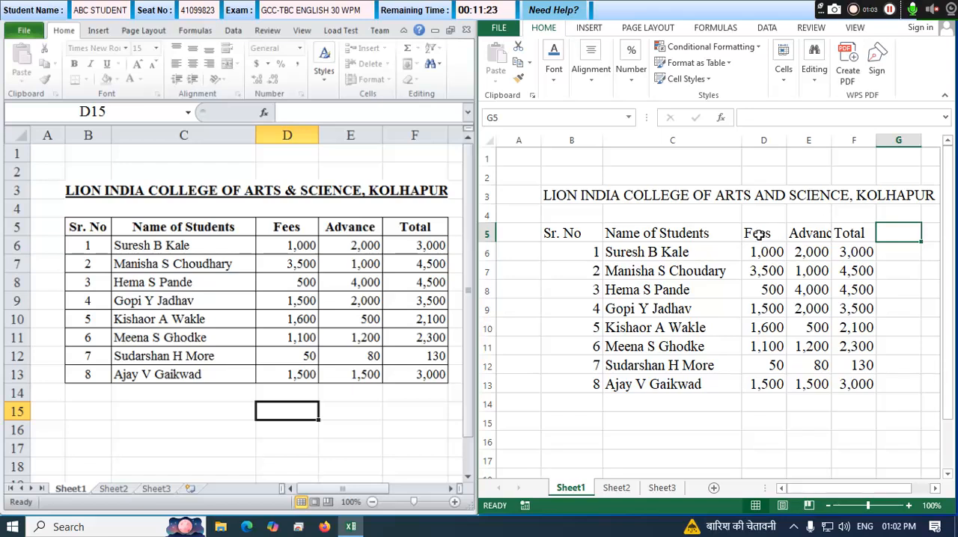
{"action": "left_click_drag", "start_coordinate": [758, 234], "coordinate": [849, 232]}
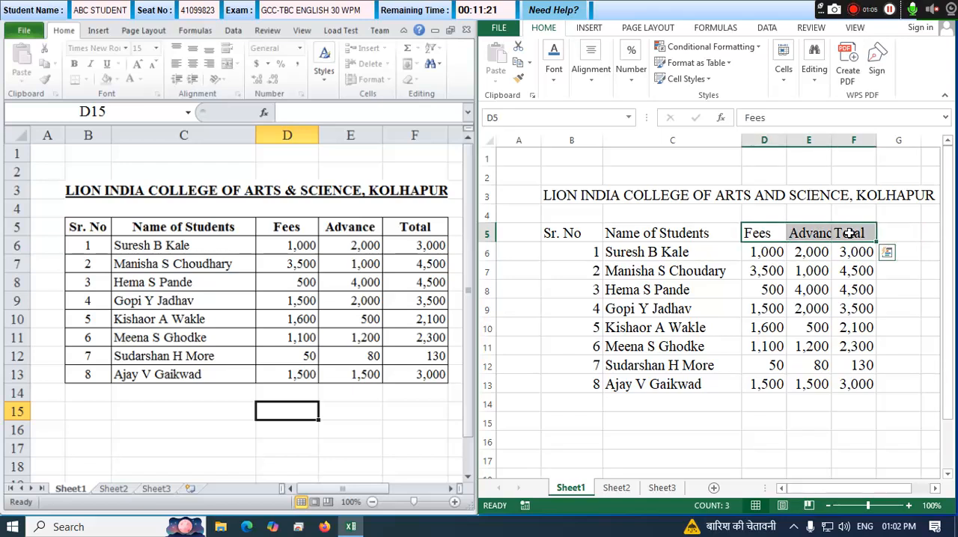
{"action": "left_click", "coordinate": [780, 86]}
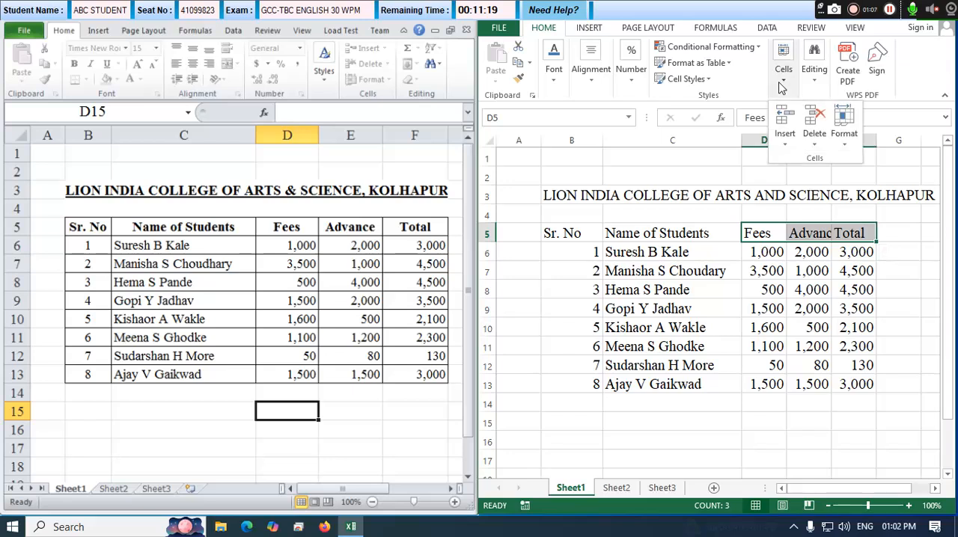
{"action": "left_click", "coordinate": [845, 139]}
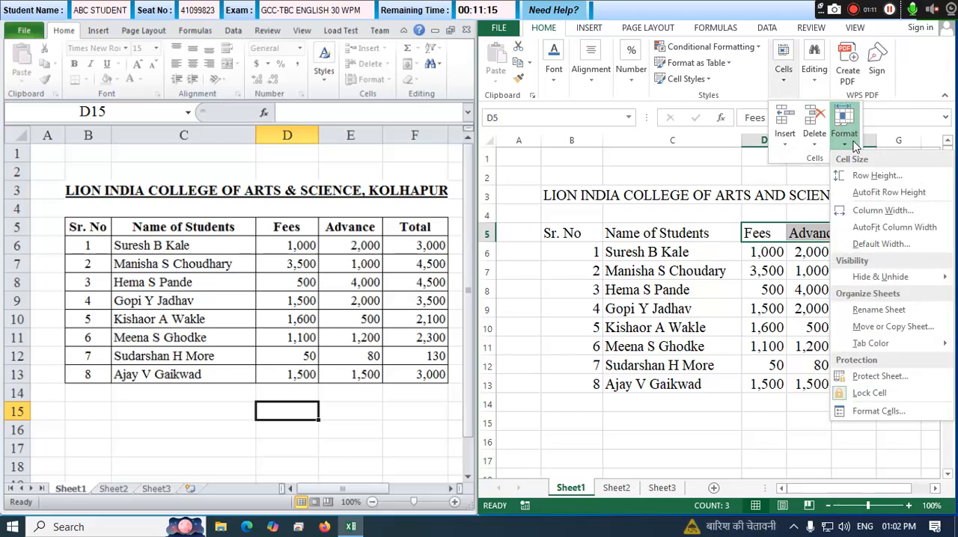
{"action": "left_click", "coordinate": [879, 218]}
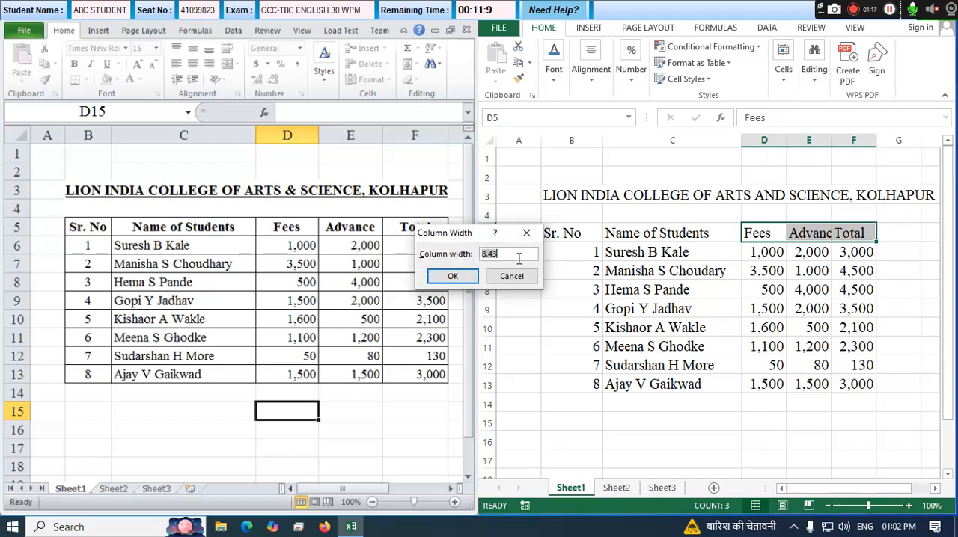
{"action": "type", "text": "15"}
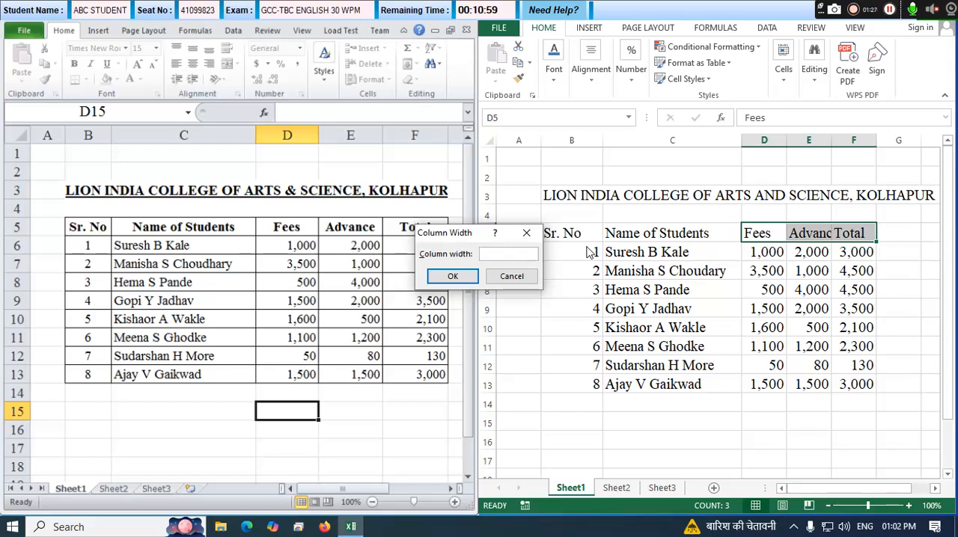
{"action": "left_click", "coordinate": [452, 277]}
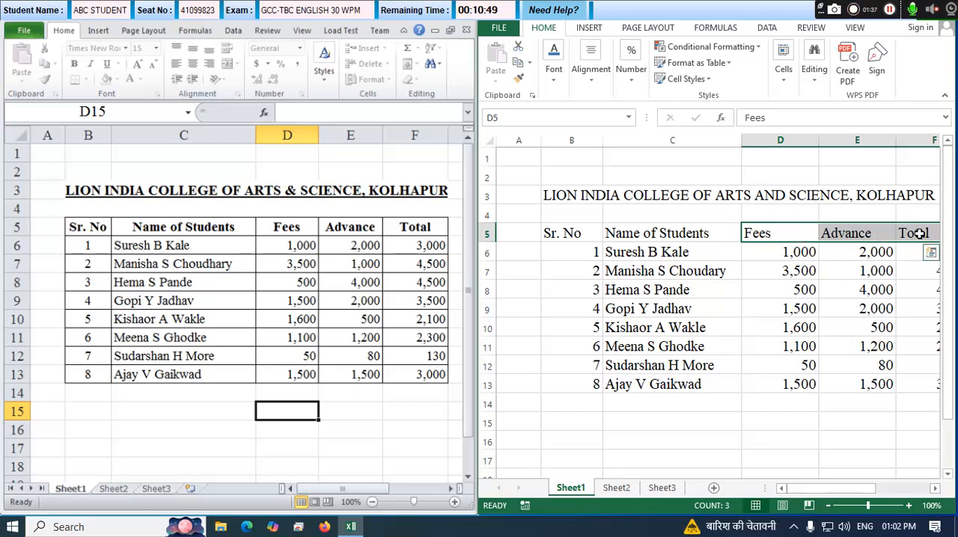
Check the column width setting of columns D to F without changing it, and undo the last width change.
{"action": "left_click", "coordinate": [781, 75]}
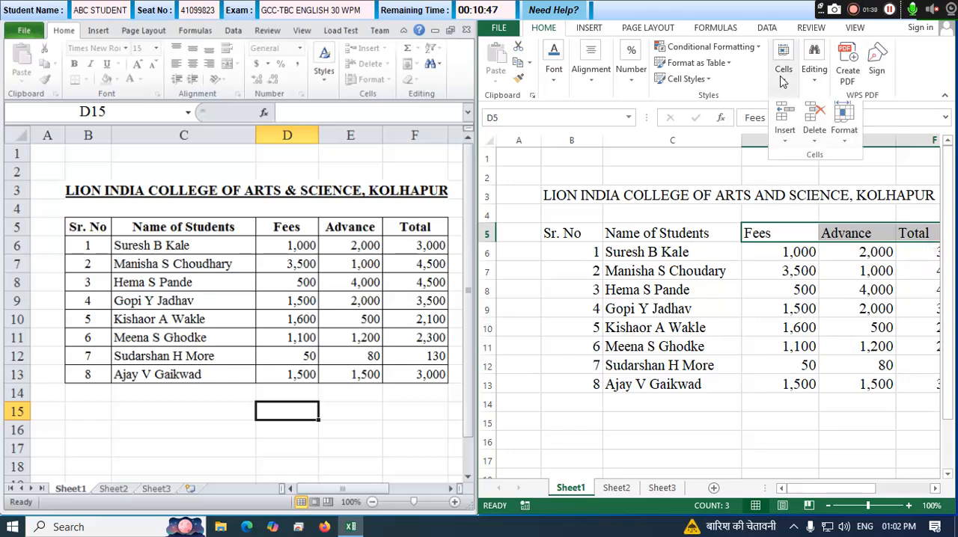
{"action": "left_click", "coordinate": [841, 137]}
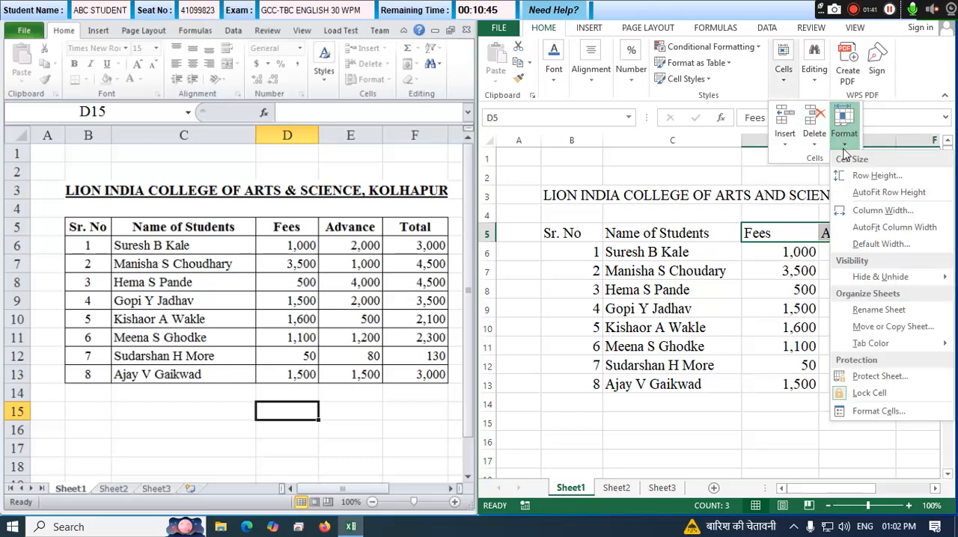
{"action": "left_click", "coordinate": [864, 215]}
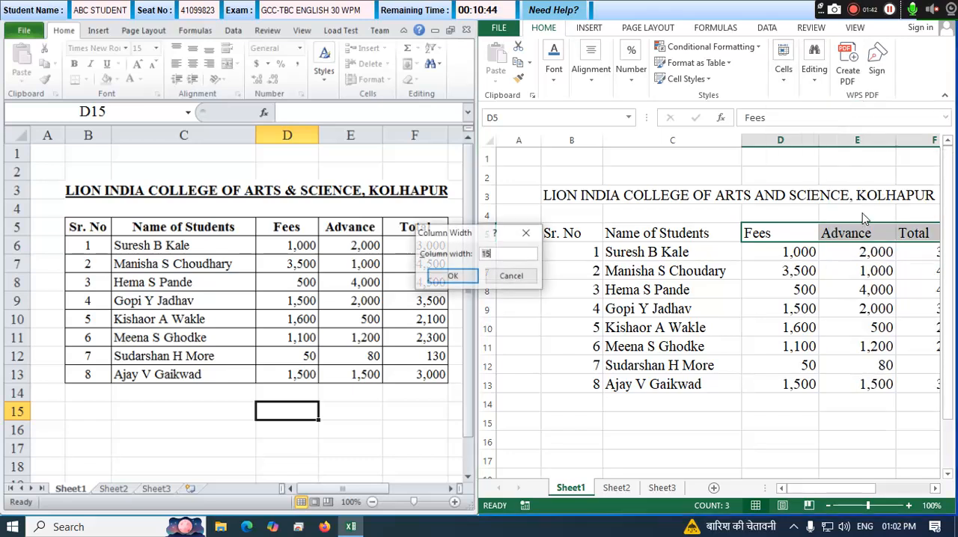
{"action": "left_click", "coordinate": [510, 277]}
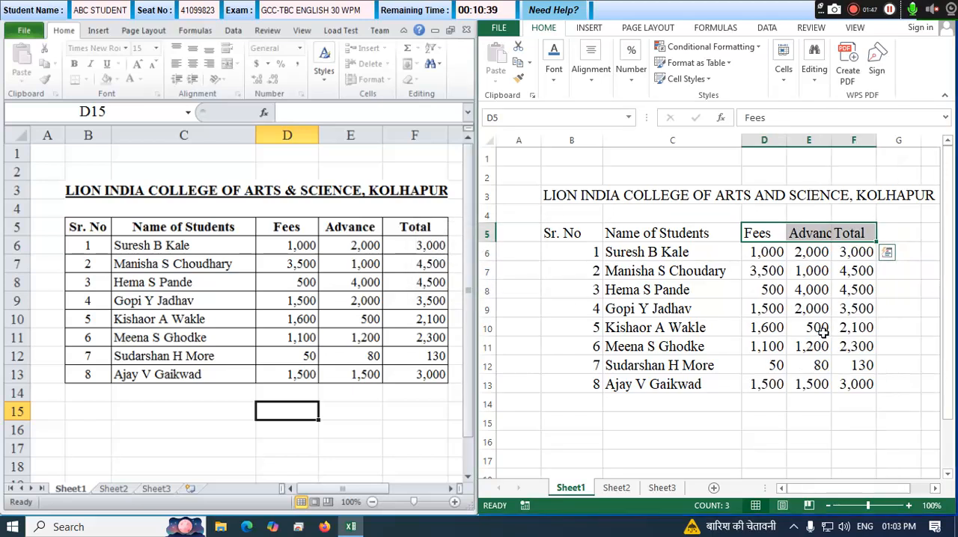
Select the entire columns D to F and widen them together to an equal width that fits the Advance heading.
{"action": "left_click", "coordinate": [762, 304]}
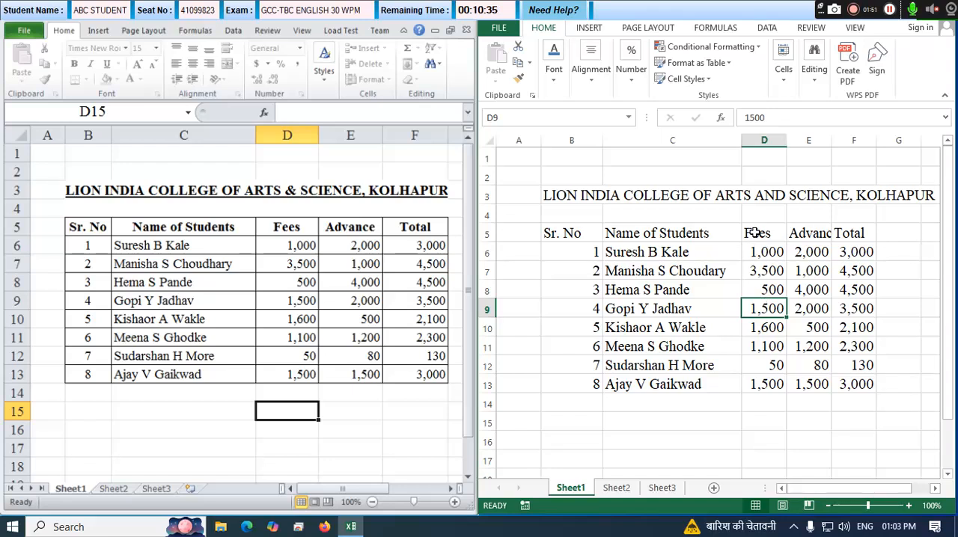
{"action": "left_click_drag", "start_coordinate": [756, 232], "coordinate": [860, 234]}
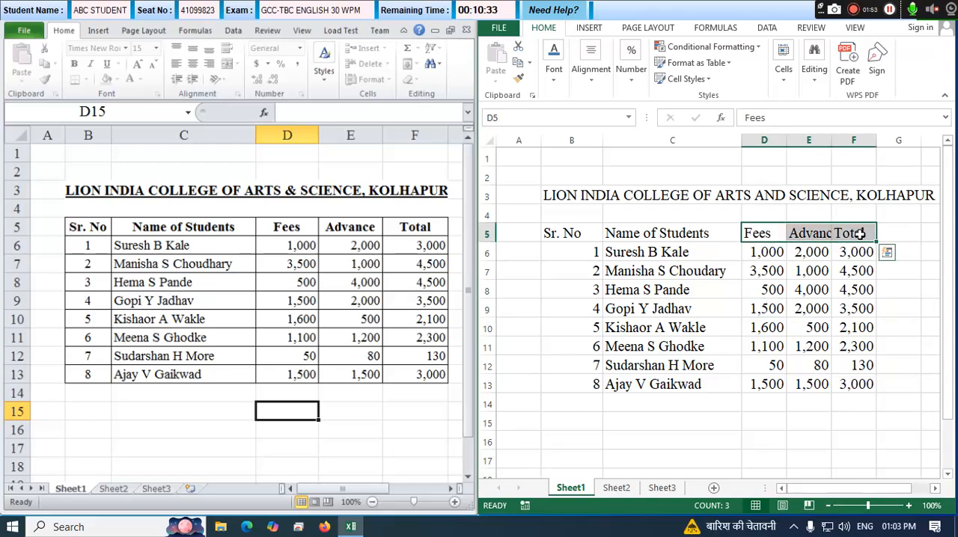
{"action": "left_click_drag", "start_coordinate": [750, 232], "coordinate": [862, 236]}
{"action": "left_click", "coordinate": [767, 252]}
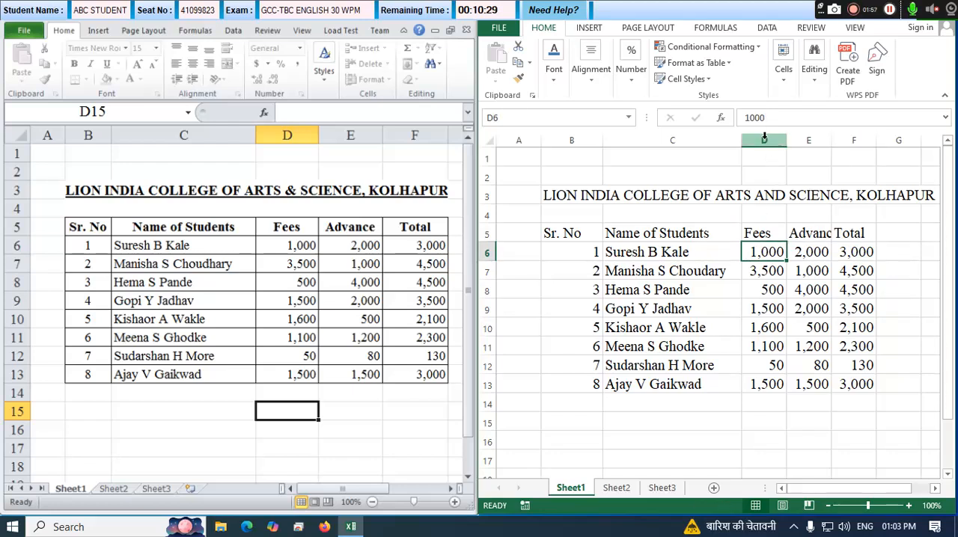
{"action": "left_click_drag", "start_coordinate": [764, 137], "coordinate": [848, 131]}
{"action": "left_click", "coordinate": [776, 214]}
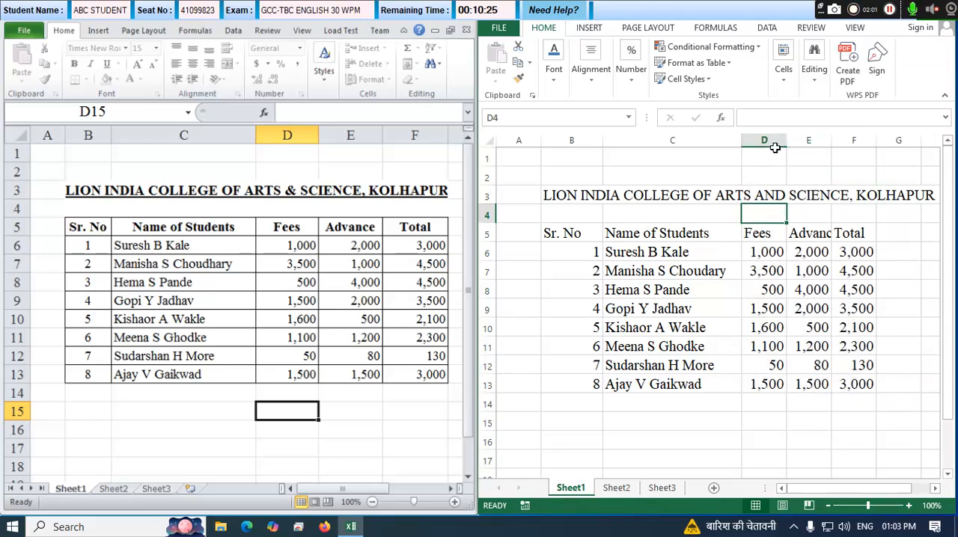
{"action": "left_click_drag", "start_coordinate": [772, 134], "coordinate": [842, 132]}
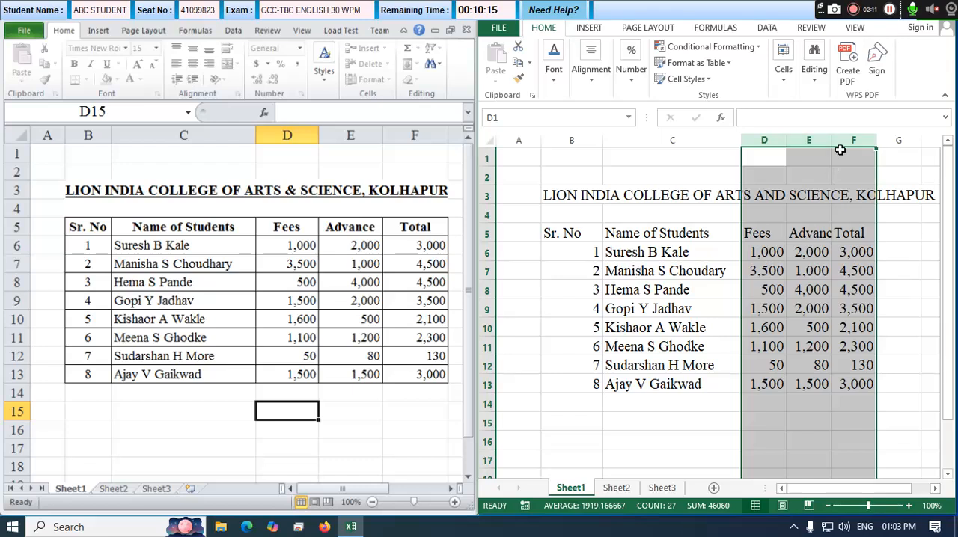
{"action": "left_click_drag", "start_coordinate": [837, 144], "coordinate": [869, 143]}
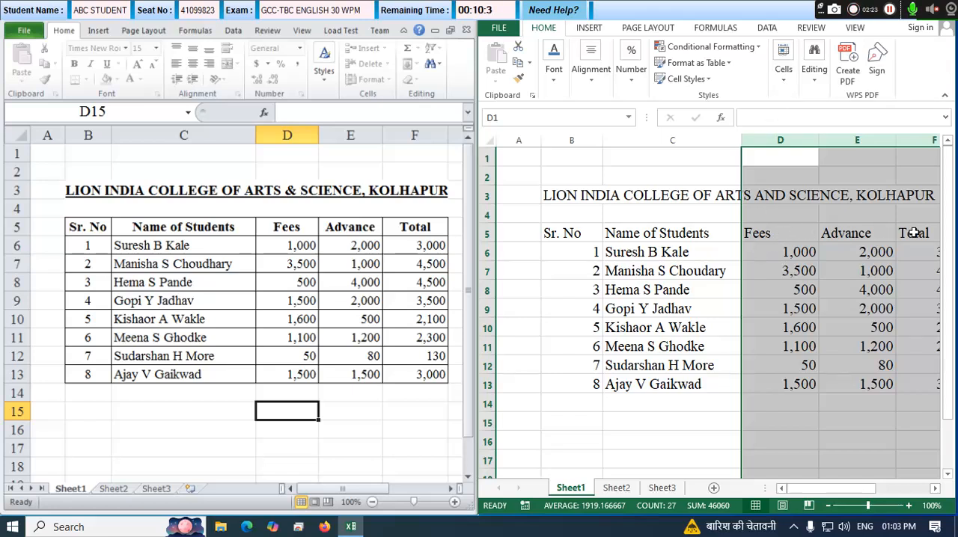
Merge and center the college title in row 3 across the table's width, B3:F3.
{"action": "left_click", "coordinate": [659, 232]}
{"action": "left_click", "coordinate": [573, 233]}
{"action": "left_click", "coordinate": [666, 233]}
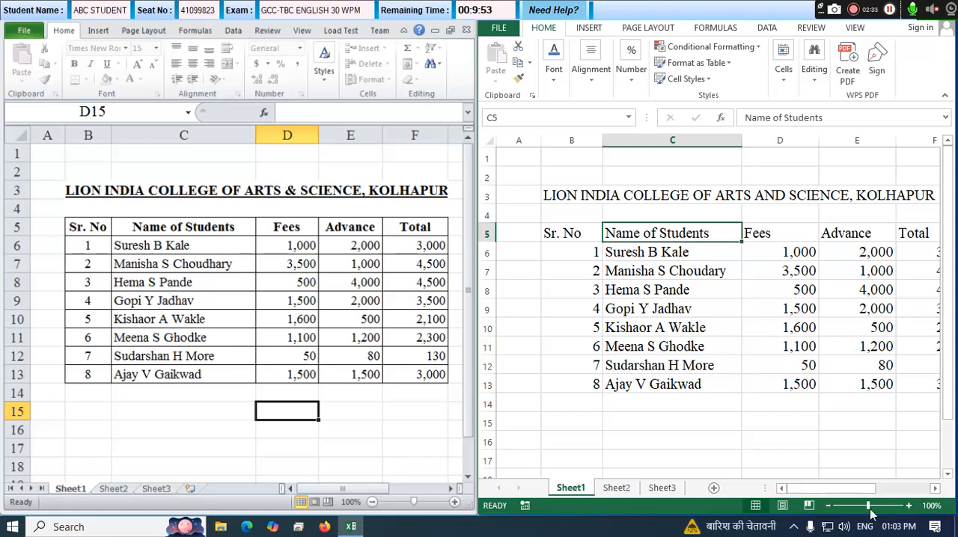
{"action": "left_click", "coordinate": [828, 507]}
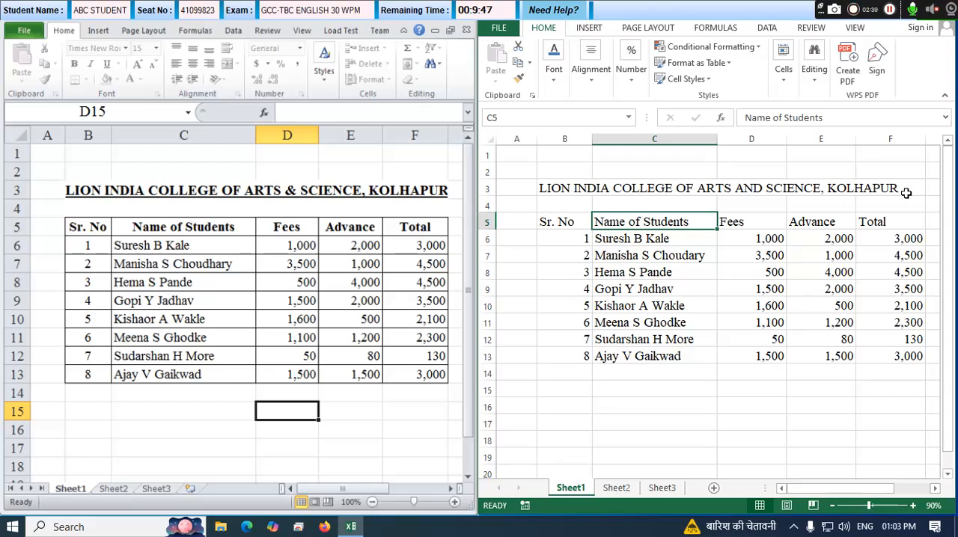
{"action": "left_click", "coordinate": [554, 223]}
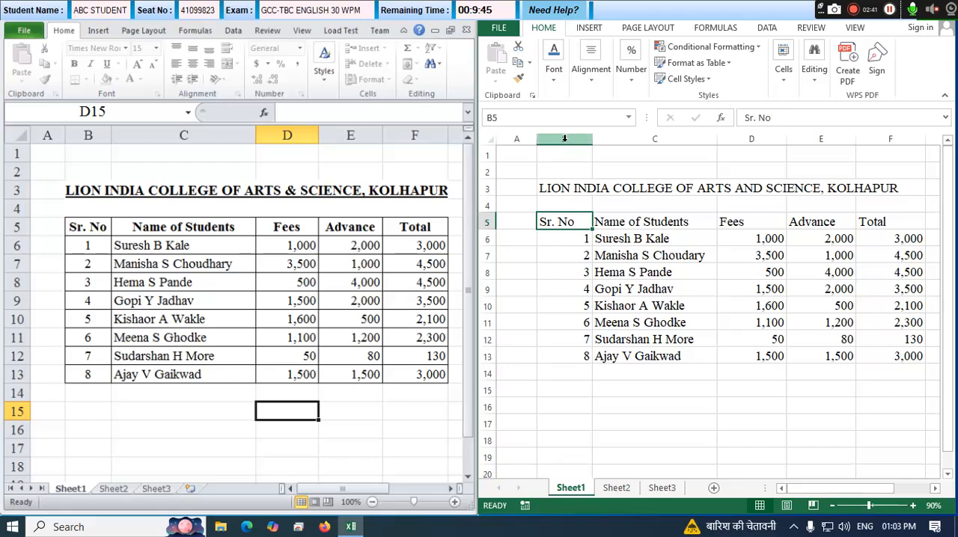
{"action": "left_click", "coordinate": [904, 224]}
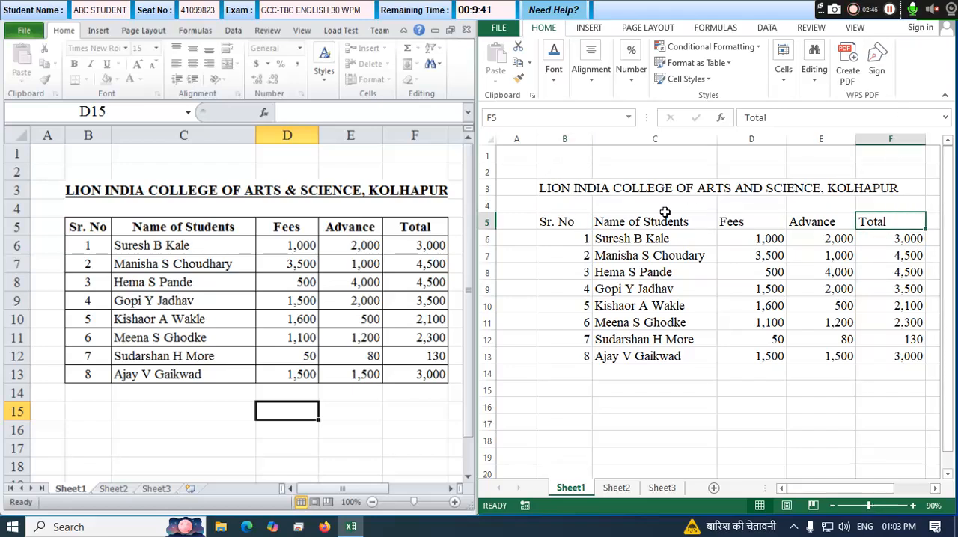
{"action": "left_click_drag", "start_coordinate": [571, 189], "coordinate": [830, 192]}
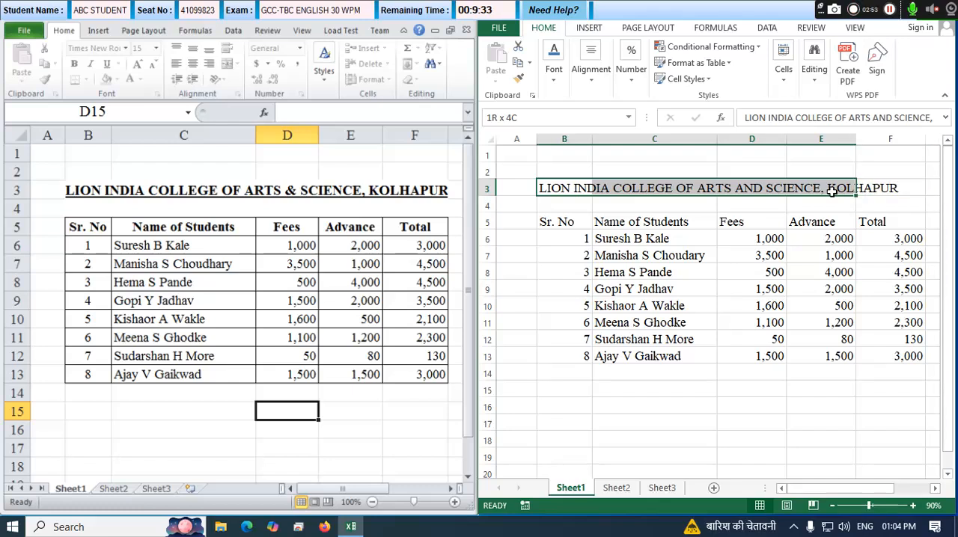
{"action": "left_click_drag", "start_coordinate": [830, 192], "coordinate": [875, 190]}
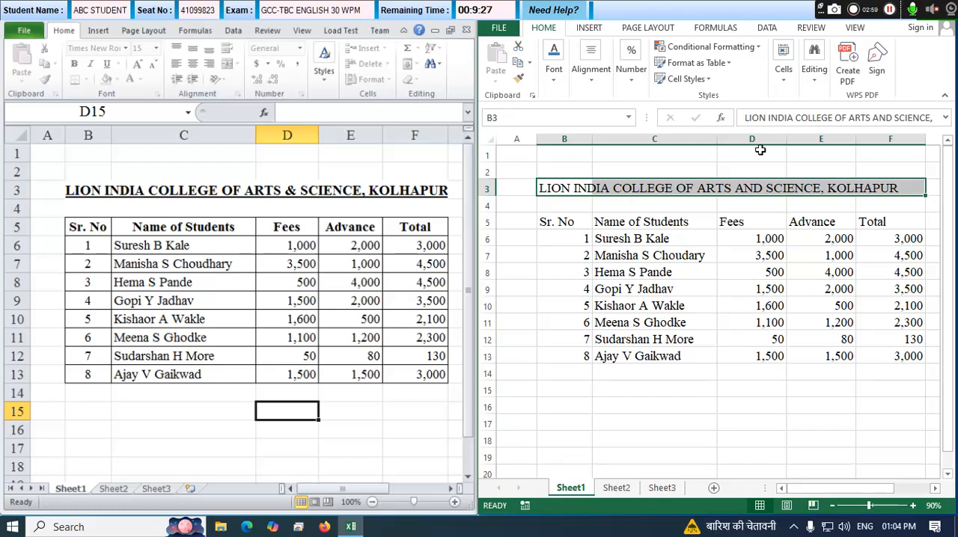
{"action": "left_click", "coordinate": [592, 85]}
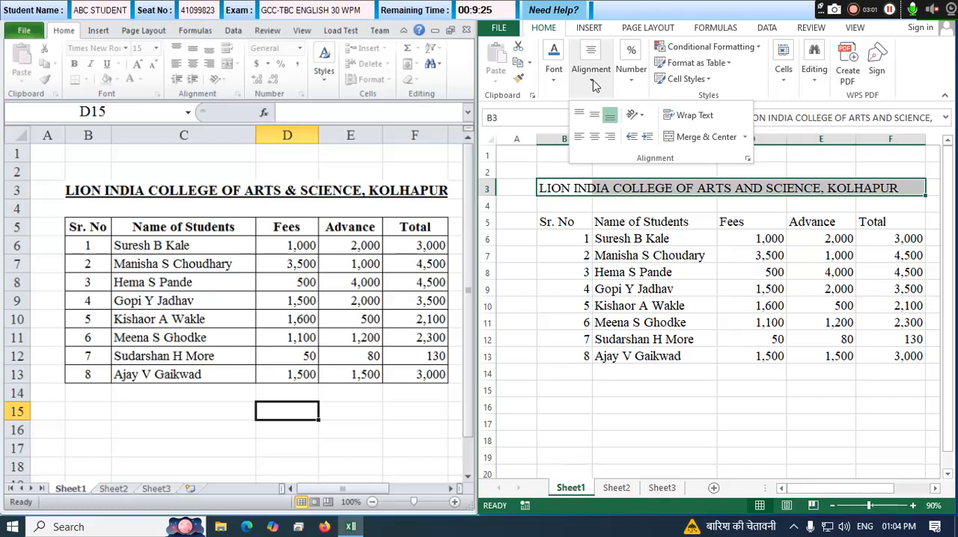
{"action": "left_click", "coordinate": [706, 137]}
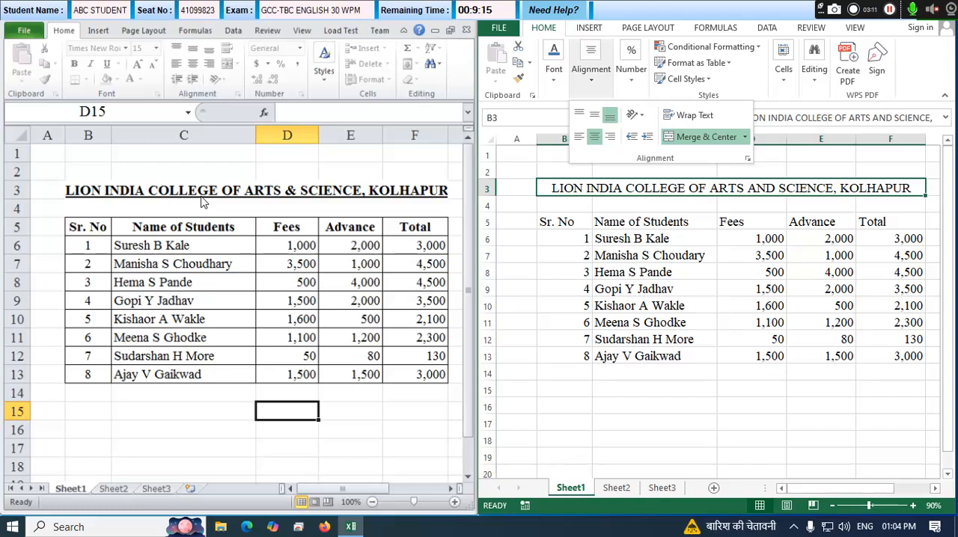
Make the merged college title in row 3 bold and underlined.
{"action": "left_click", "coordinate": [553, 74]}
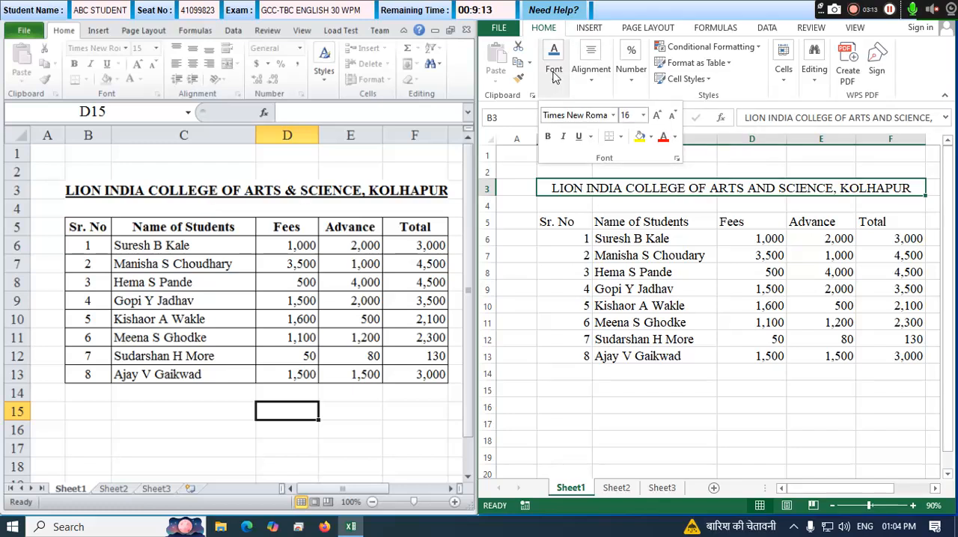
{"action": "left_click", "coordinate": [554, 75]}
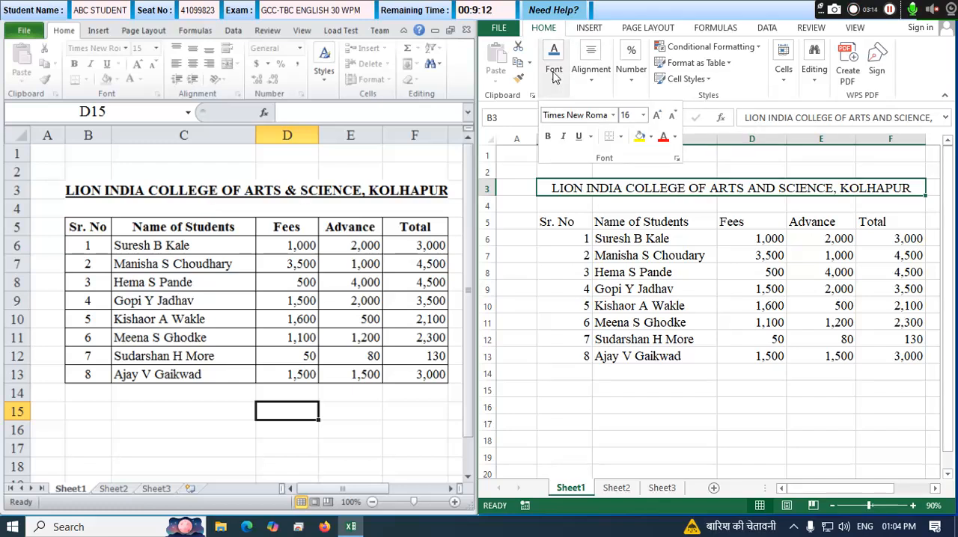
{"action": "left_click", "coordinate": [547, 137]}
{"action": "left_click", "coordinate": [579, 137]}
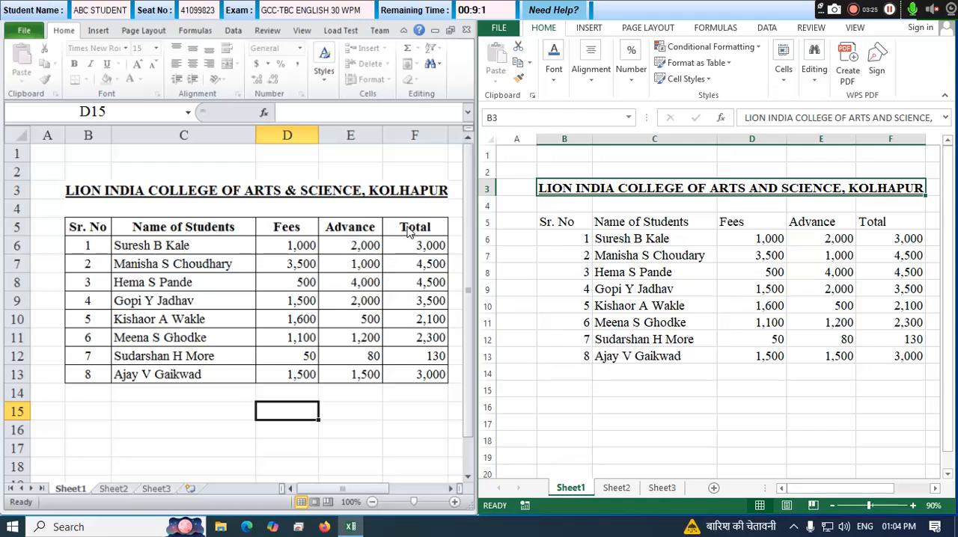
Make the column headings in B5:F5 bold and center them horizontally.
{"action": "left_click", "coordinate": [554, 233]}
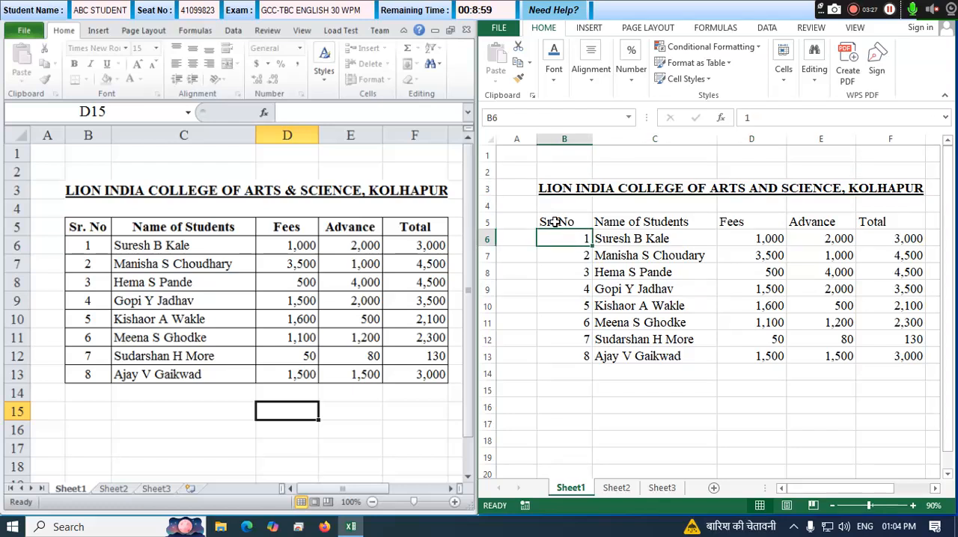
{"action": "left_click", "coordinate": [579, 222]}
{"action": "left_click_drag", "start_coordinate": [579, 222], "coordinate": [891, 223]}
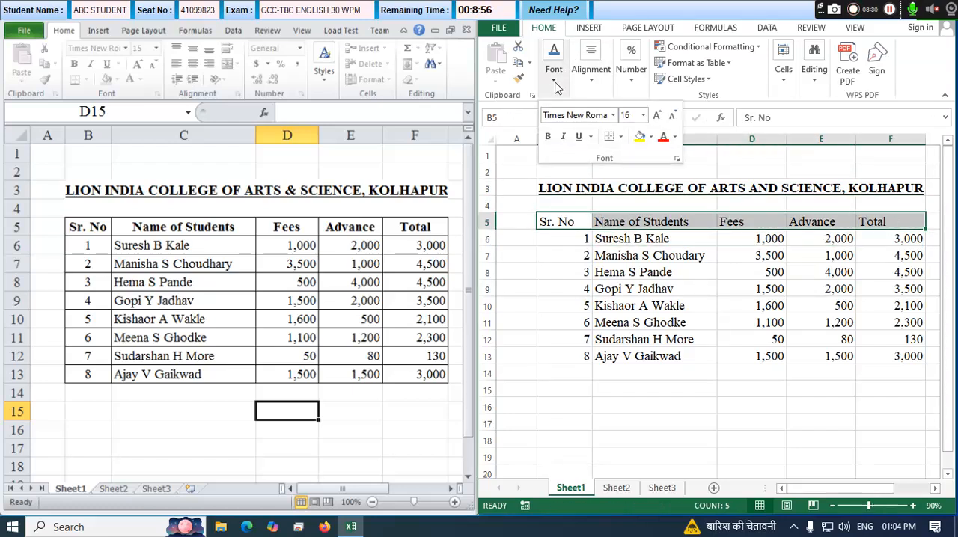
{"action": "left_click", "coordinate": [549, 136]}
{"action": "left_click", "coordinate": [598, 80]}
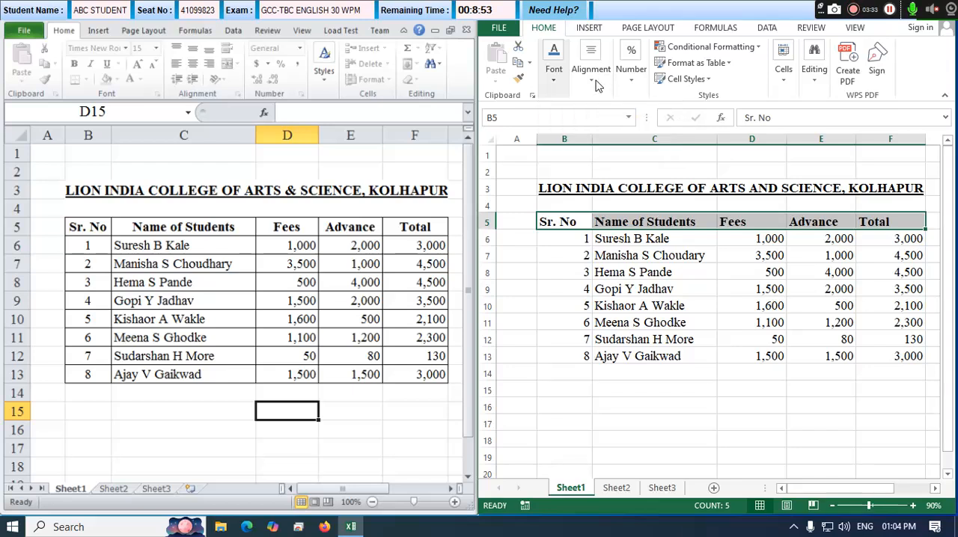
{"action": "left_click", "coordinate": [594, 139]}
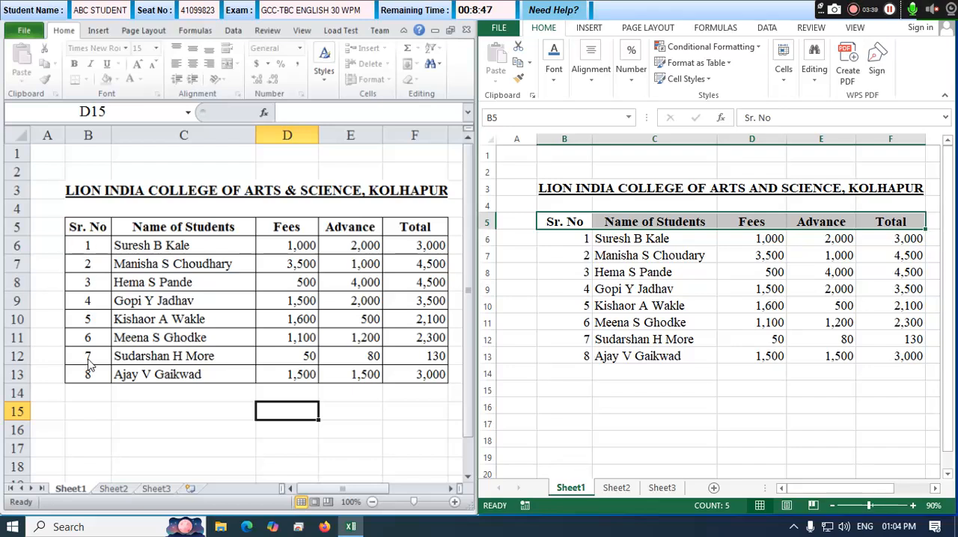
Center the serial numbers in B6:B13 horizontally.
{"action": "left_click_drag", "start_coordinate": [564, 238], "coordinate": [565, 315]}
{"action": "left_click", "coordinate": [561, 222]}
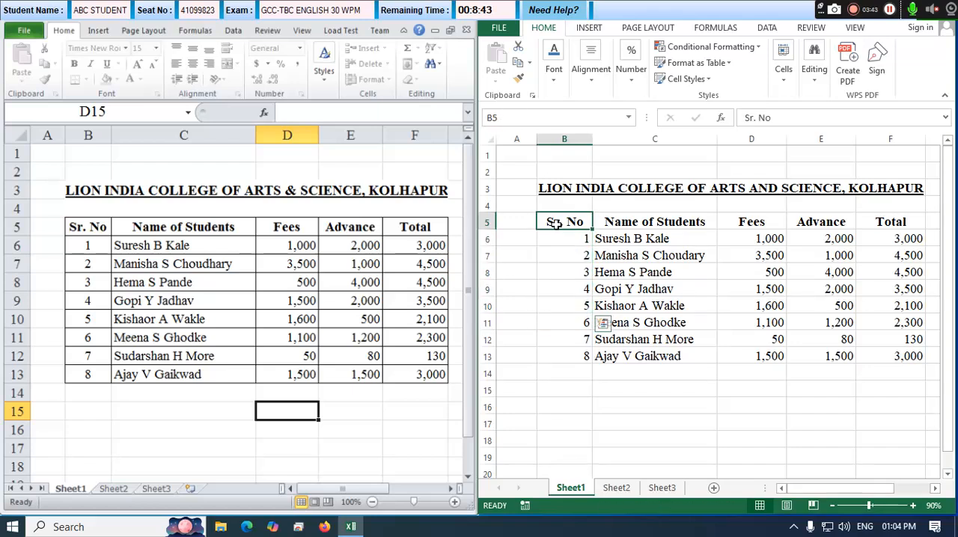
{"action": "left_click_drag", "start_coordinate": [568, 238], "coordinate": [571, 356]}
{"action": "left_click", "coordinate": [591, 66]}
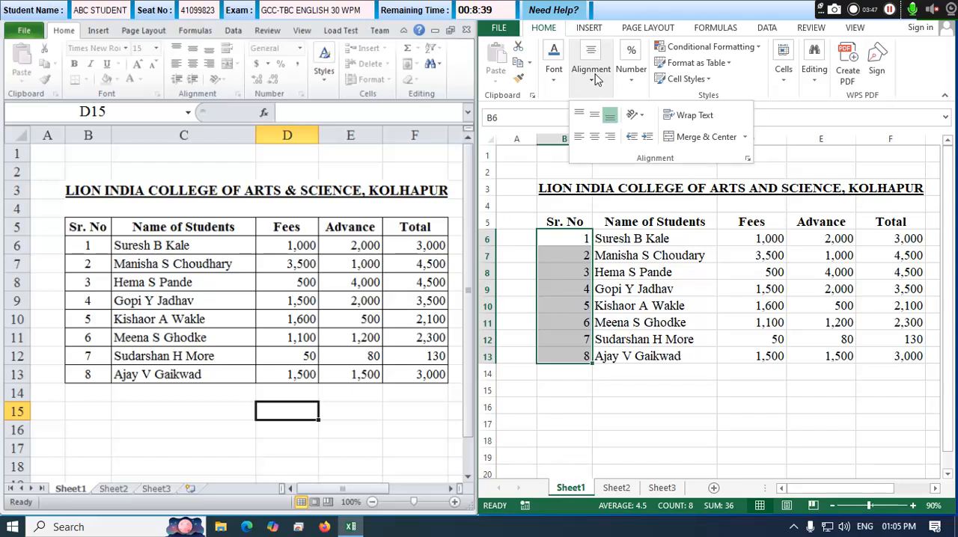
{"action": "left_click", "coordinate": [595, 137]}
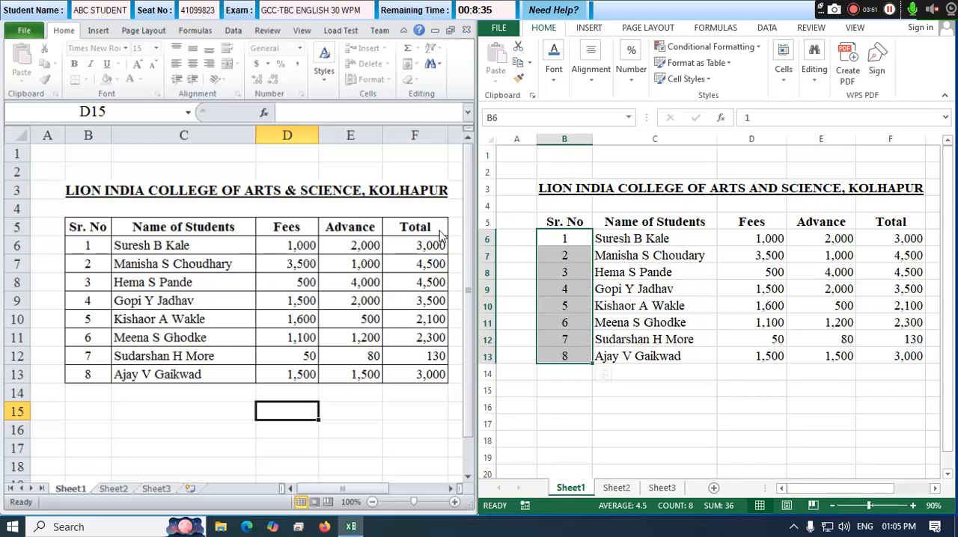
Apply All Borders to the whole student fees table, B5:F13.
{"action": "left_click", "coordinate": [748, 289]}
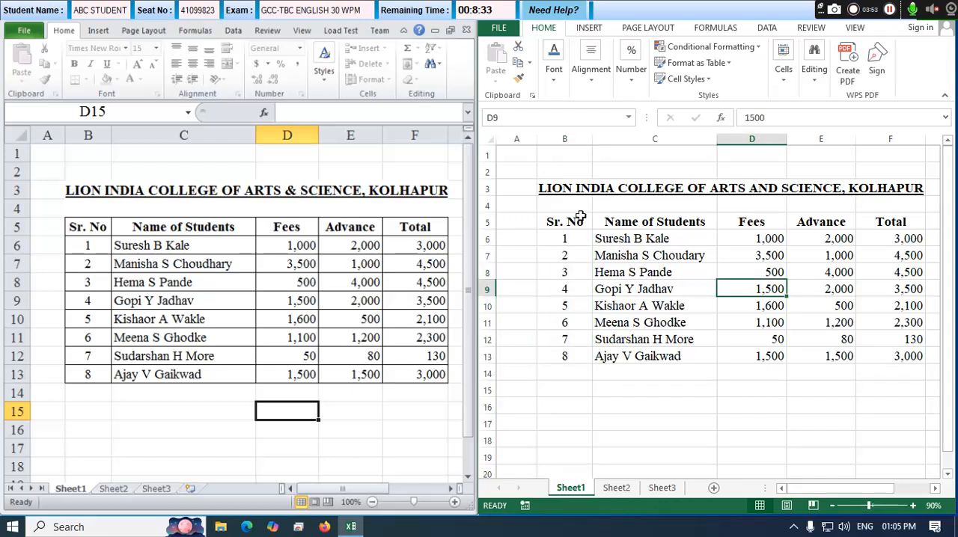
{"action": "left_click_drag", "start_coordinate": [564, 221], "coordinate": [893, 359]}
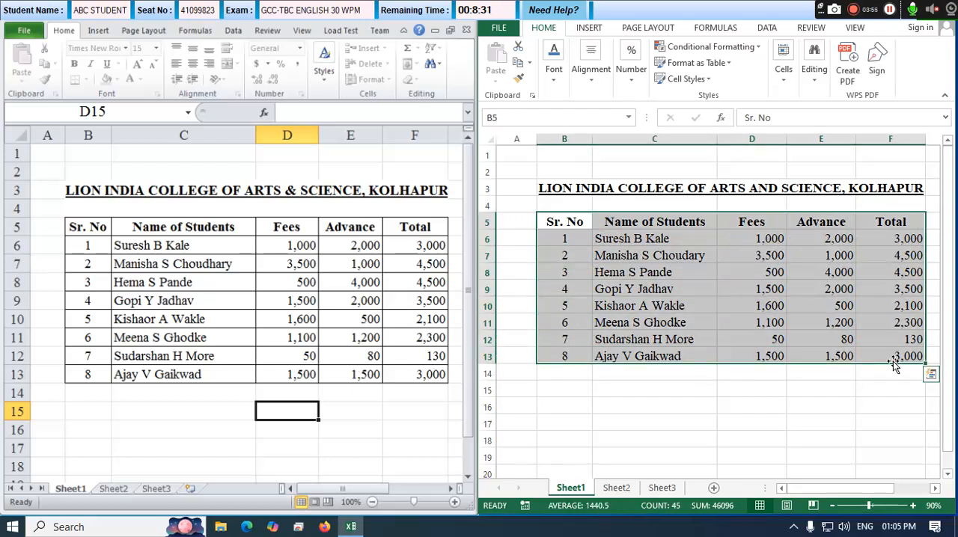
{"action": "left_click", "coordinate": [551, 80]}
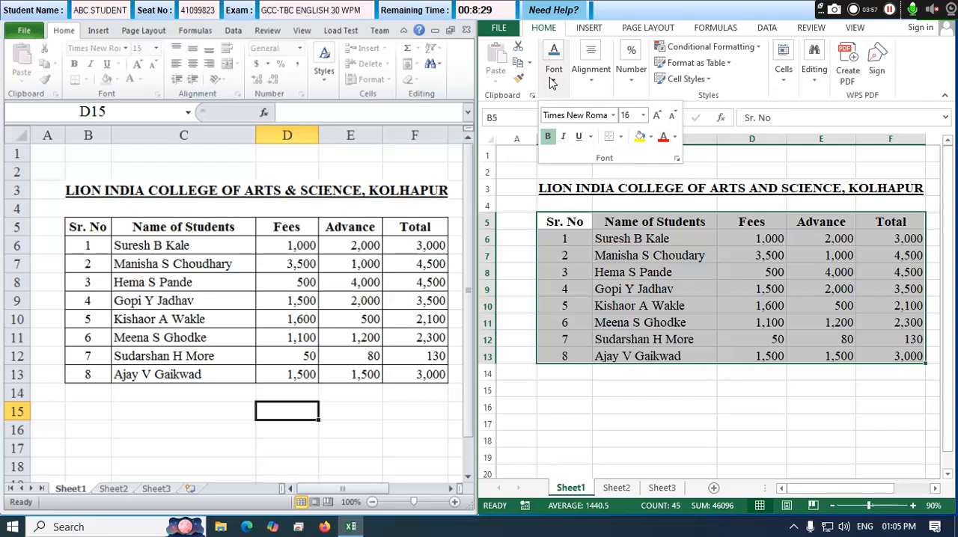
{"action": "left_click", "coordinate": [620, 138]}
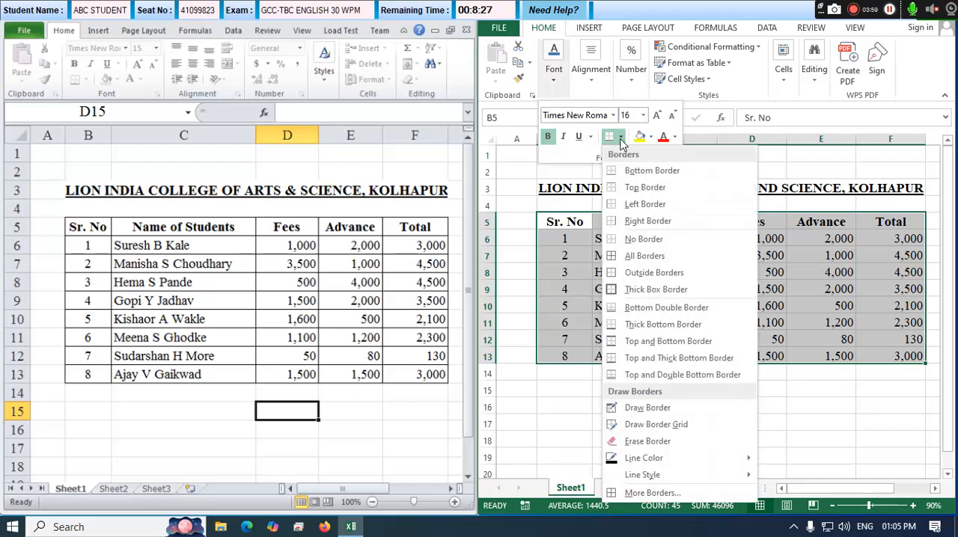
{"action": "left_click", "coordinate": [640, 256]}
{"action": "left_click", "coordinate": [672, 281]}
{"action": "left_click", "coordinate": [672, 280]}
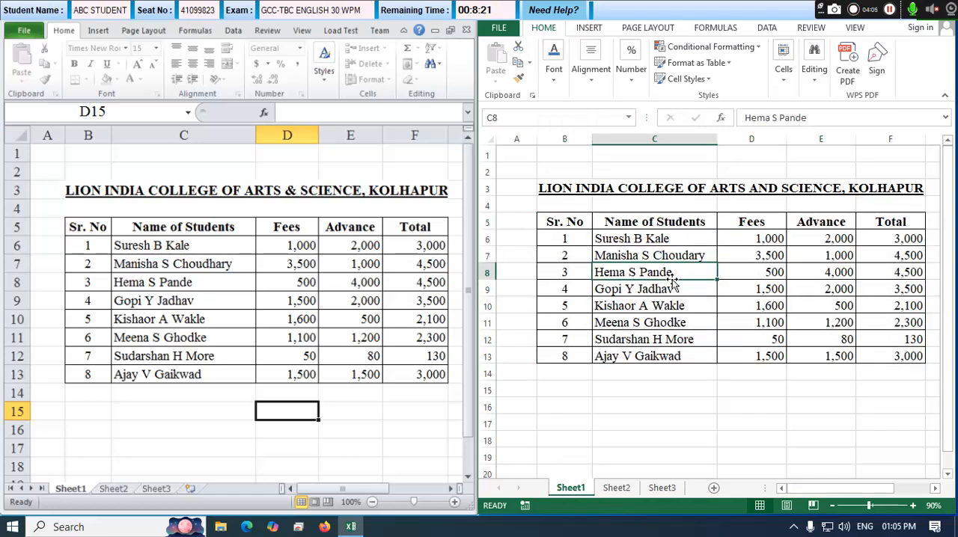
Set the row height to 25 for rows 3 to 13, from the title through the last student.
{"action": "left_click_drag", "start_coordinate": [657, 190], "coordinate": [649, 356]}
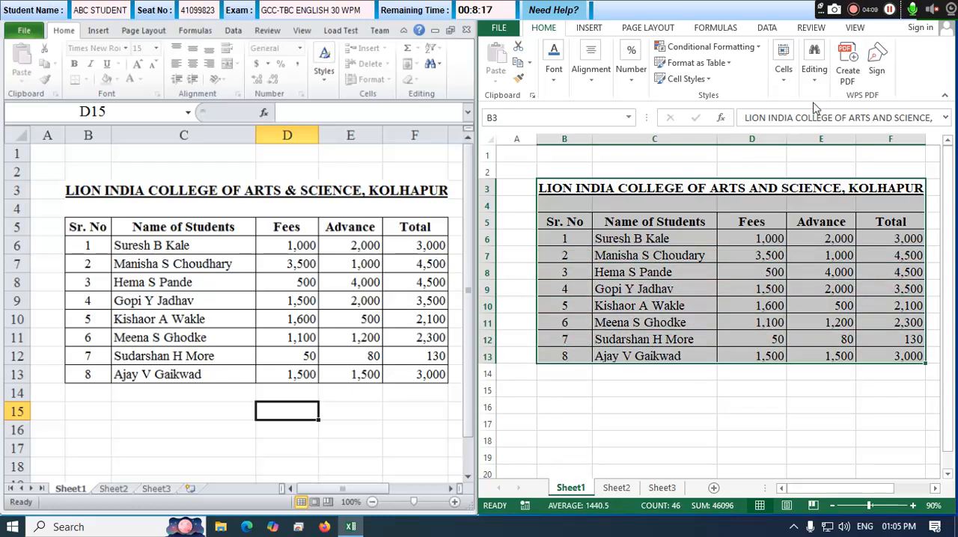
{"action": "left_click", "coordinate": [785, 89]}
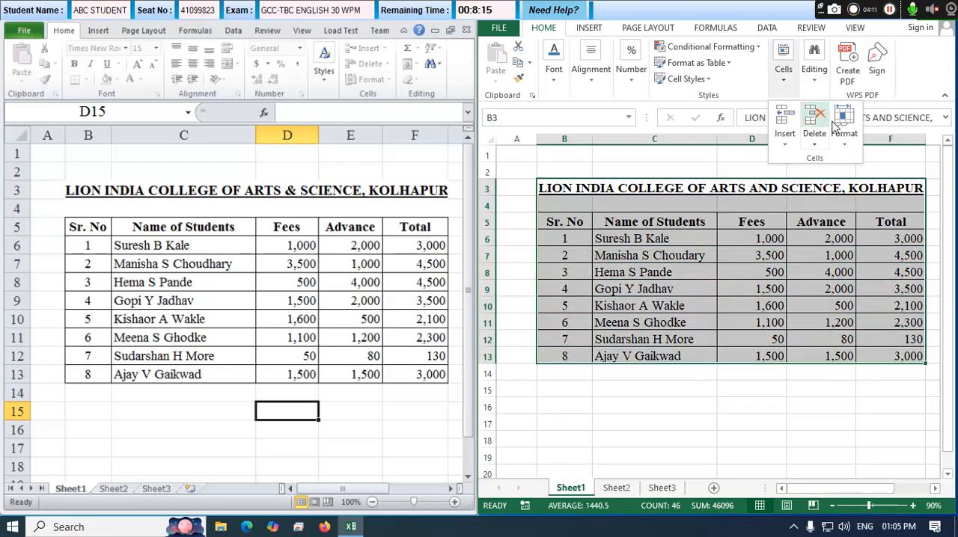
{"action": "left_click", "coordinate": [845, 139]}
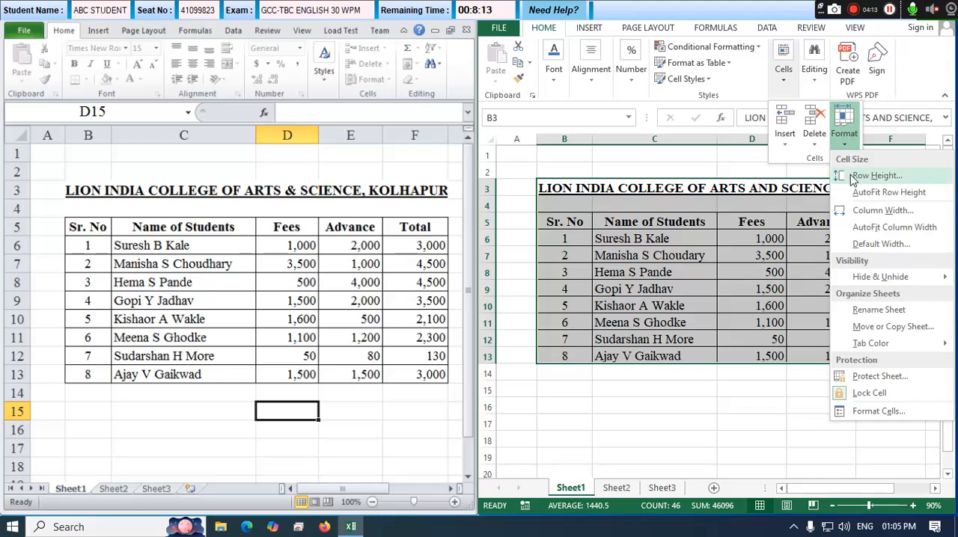
{"action": "left_click", "coordinate": [851, 176]}
{"action": "type", "text": "25"}
{"action": "key", "text": "Return"}
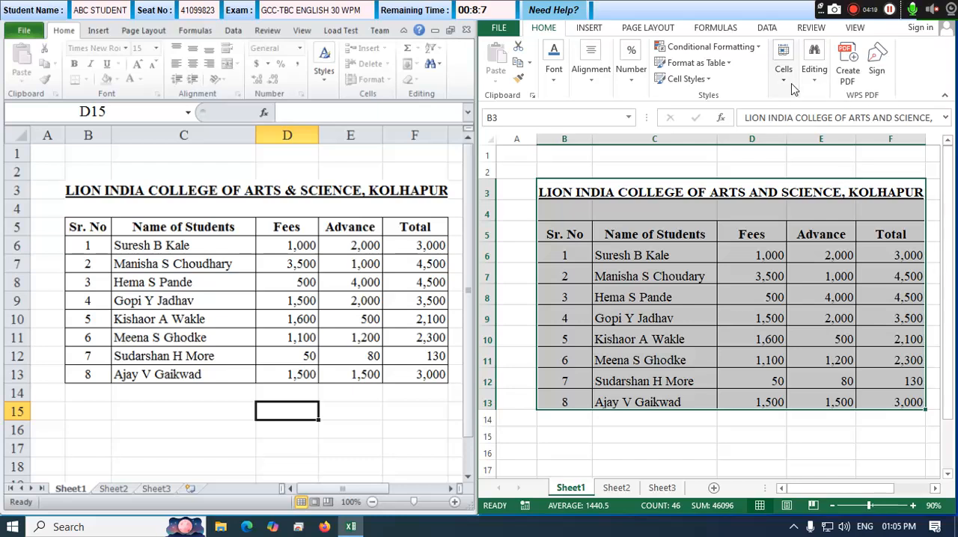
Middle-align the title and table contents vertically in B3:F13.
{"action": "left_click", "coordinate": [591, 80]}
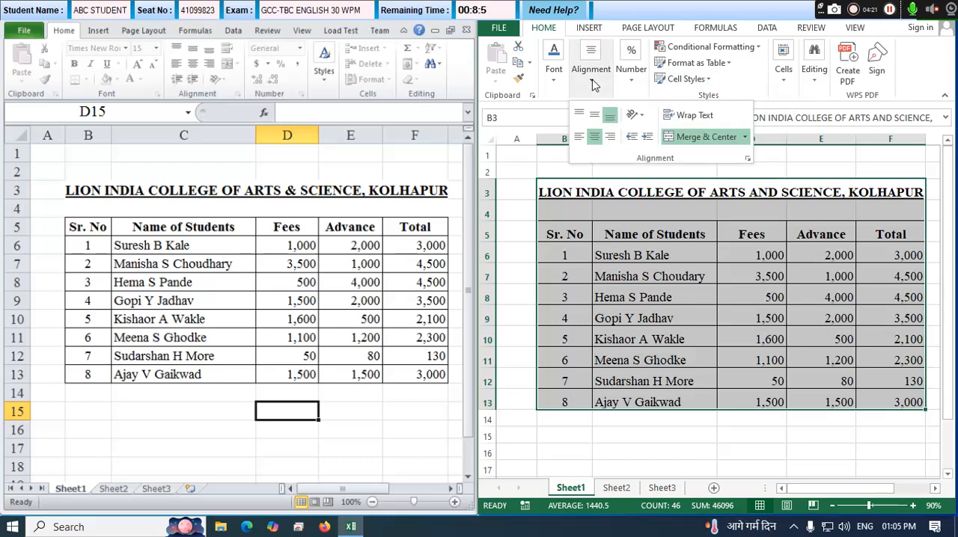
{"action": "left_click", "coordinate": [597, 117]}
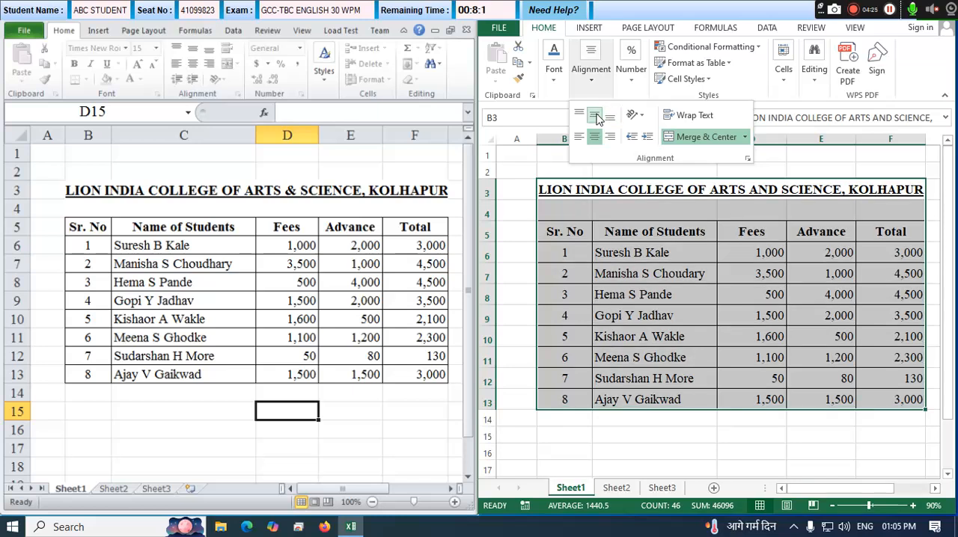
{"action": "left_click", "coordinate": [628, 237]}
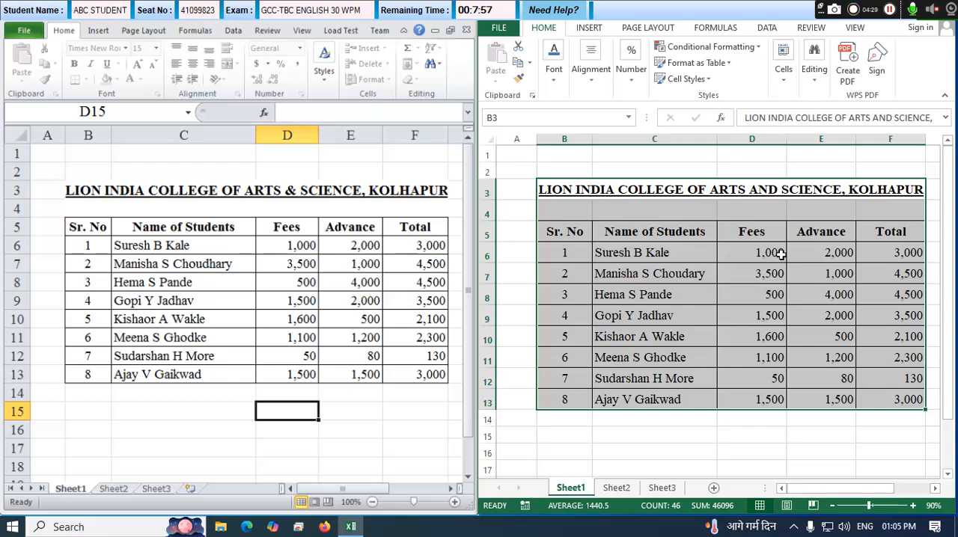
{"action": "left_click", "coordinate": [671, 252]}
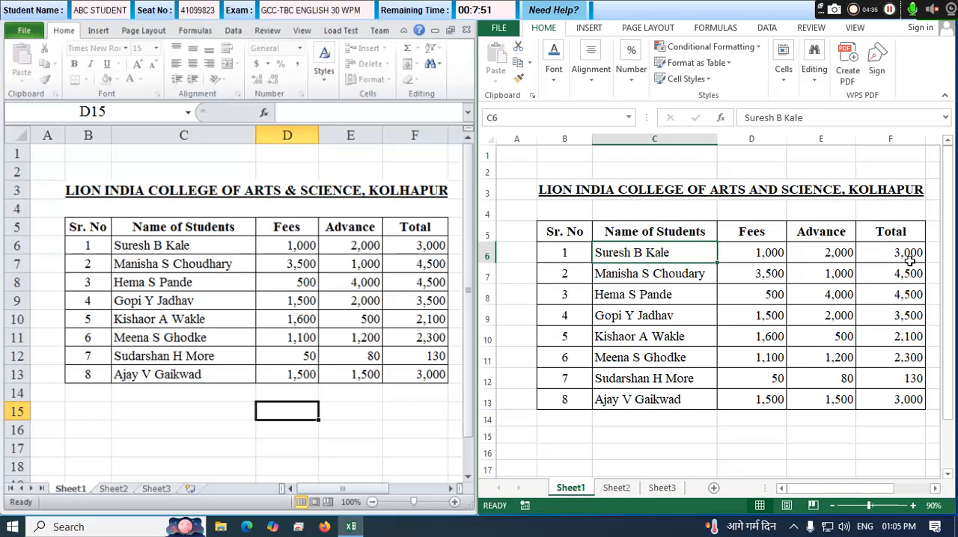
Submit the finished Excel section of the exam, confirm the submission and review the marks report.
{"action": "left_click_drag", "start_coordinate": [821, 9], "coordinate": [640, 9]}
{"action": "left_click", "coordinate": [949, 17]}
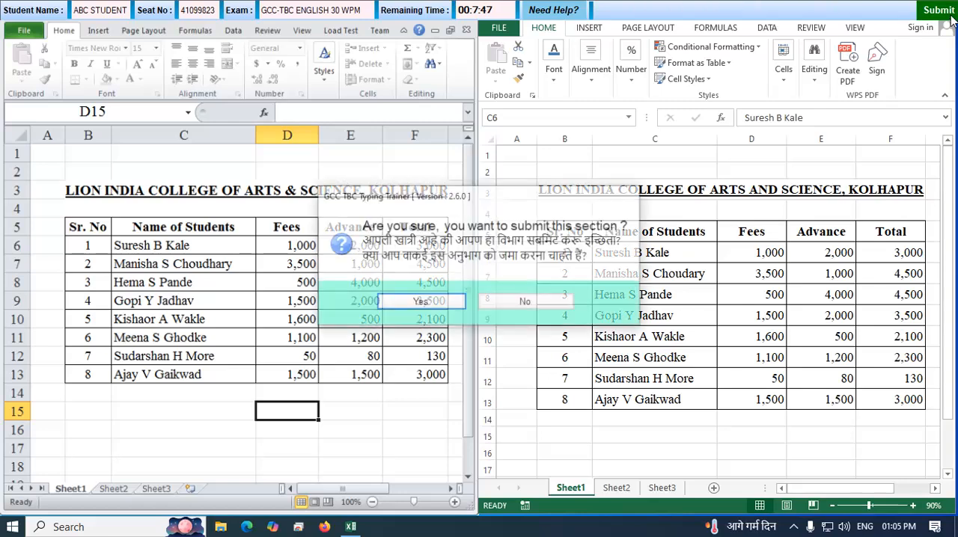
{"action": "left_click", "coordinate": [435, 301]}
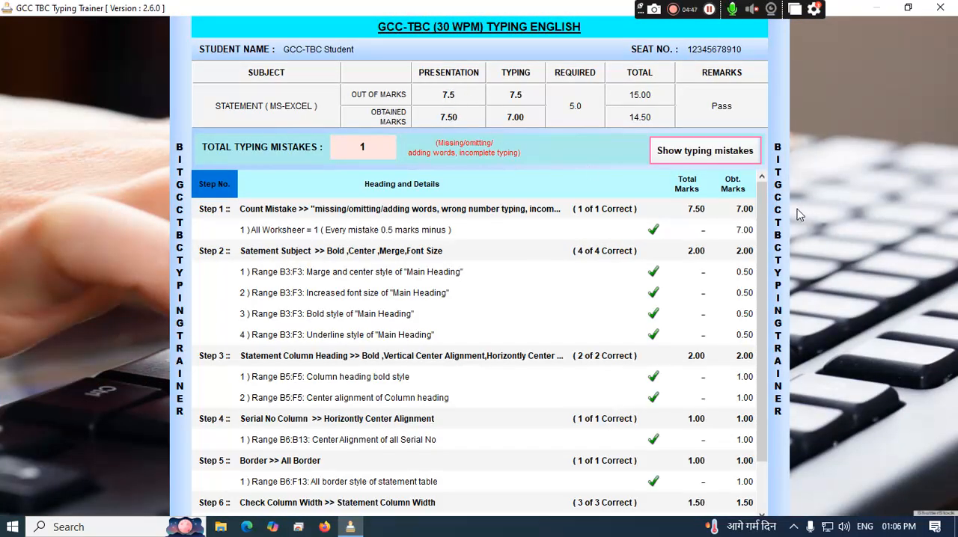
{"action": "mouse_move", "coordinate": [763, 226]}
{"action": "left_mouse_down"}
{"action": "mouse_move", "coordinate": [763, 279]}
{"action": "mouse_move", "coordinate": [762, 210]}
{"action": "left_mouse_up"}
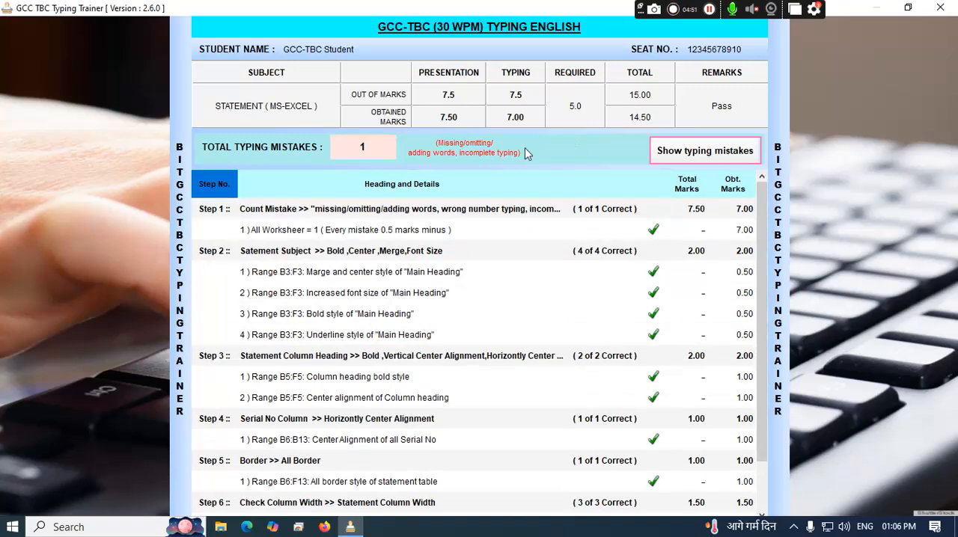